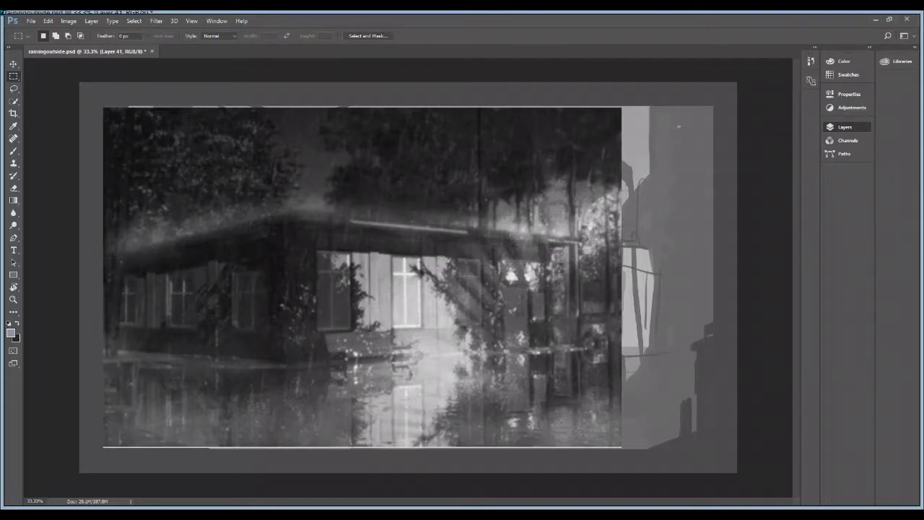
Compare the sketch with the city railway and lit corner store reference images
key("ctrl+z")
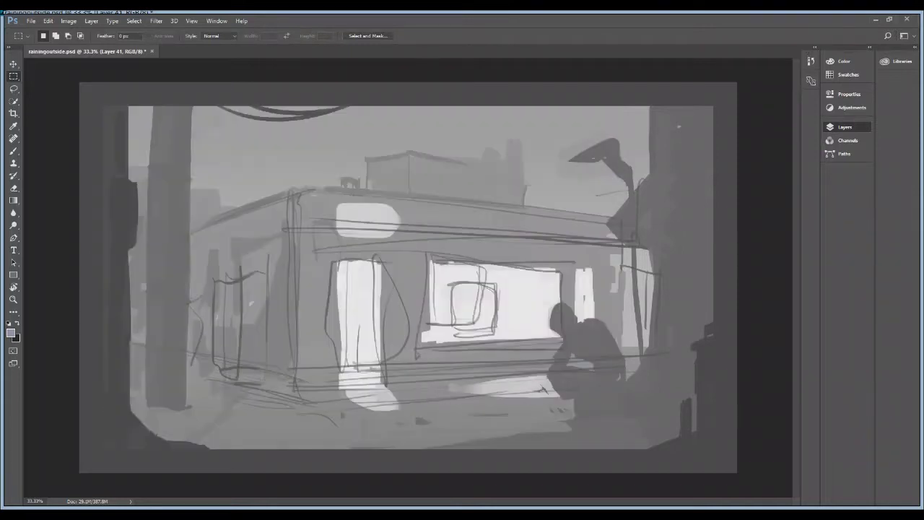
key("ctrl+z")
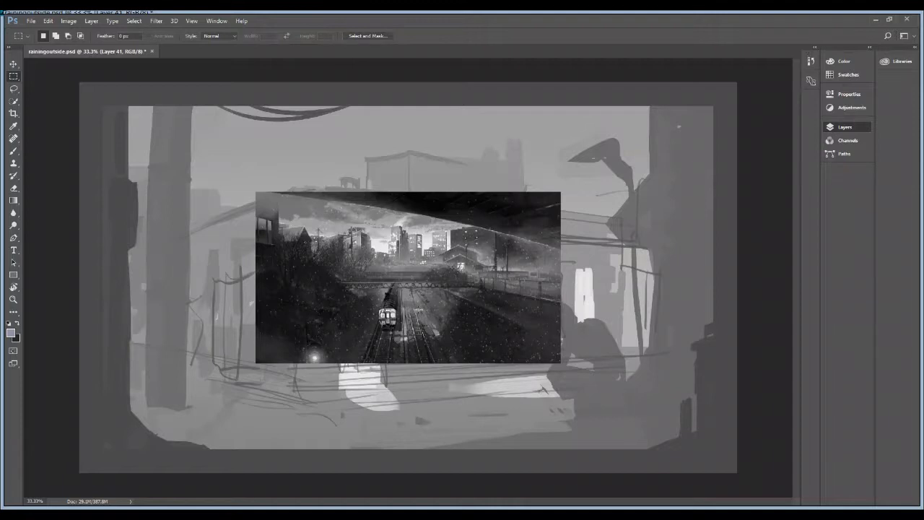
key("ctrl+comma")
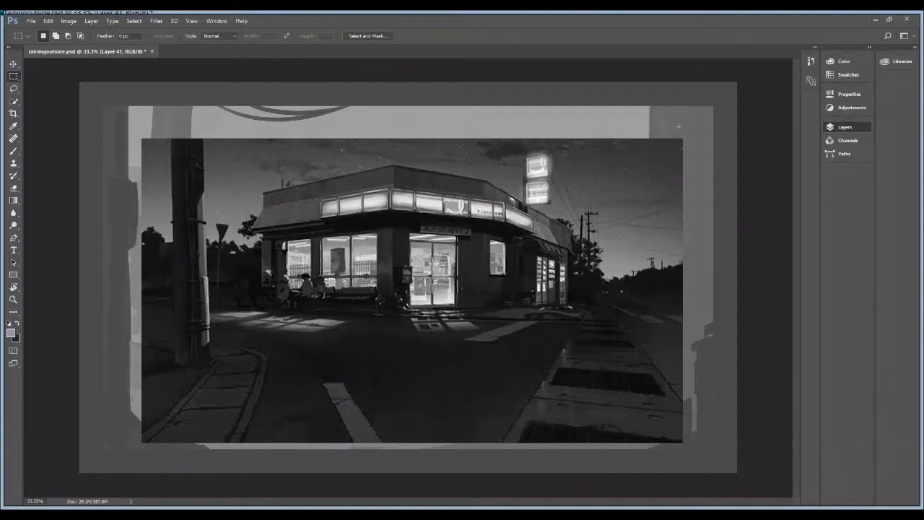
key("ctrl+comma")
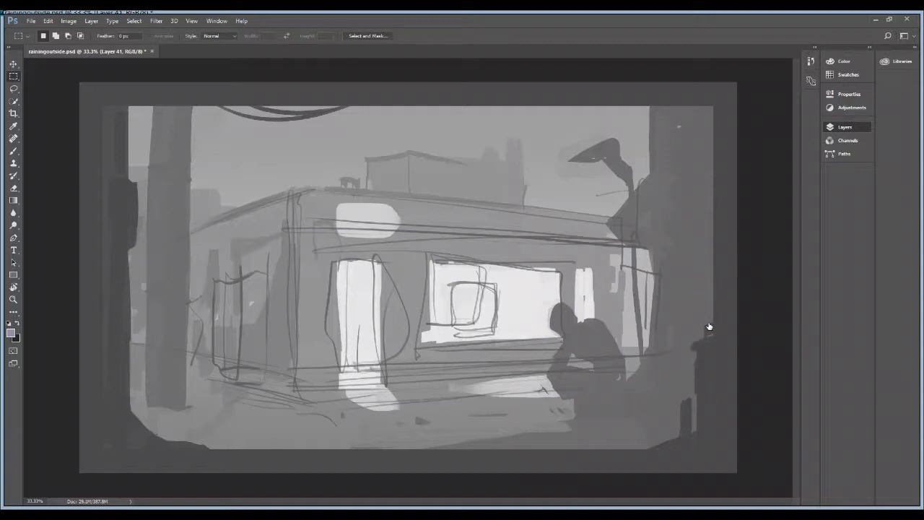
Deselect and hide the line sketch and foreground layers to examine the store's value blocks
key("ctrl+d")
key("ctrl+comma")
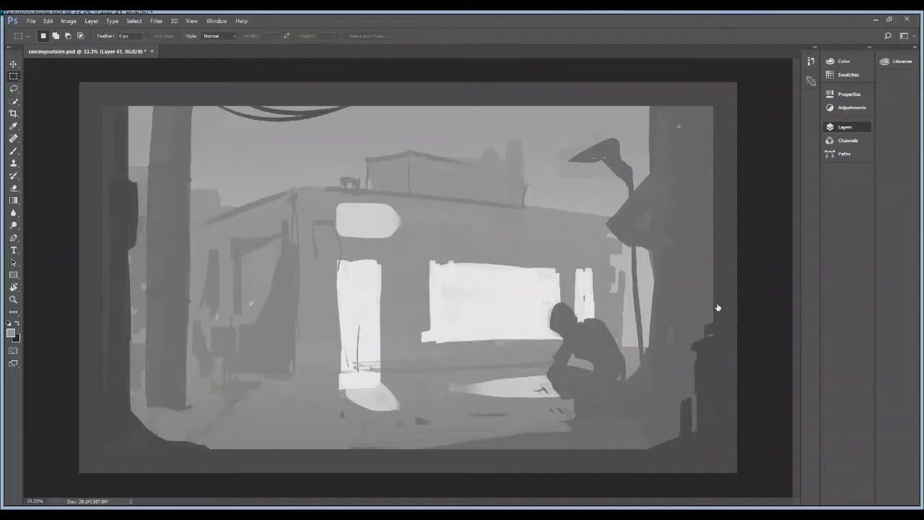
key("ctrl+comma")
key("ctrl+comma")
key("ctrl+comma")
key("ctrl+comma")
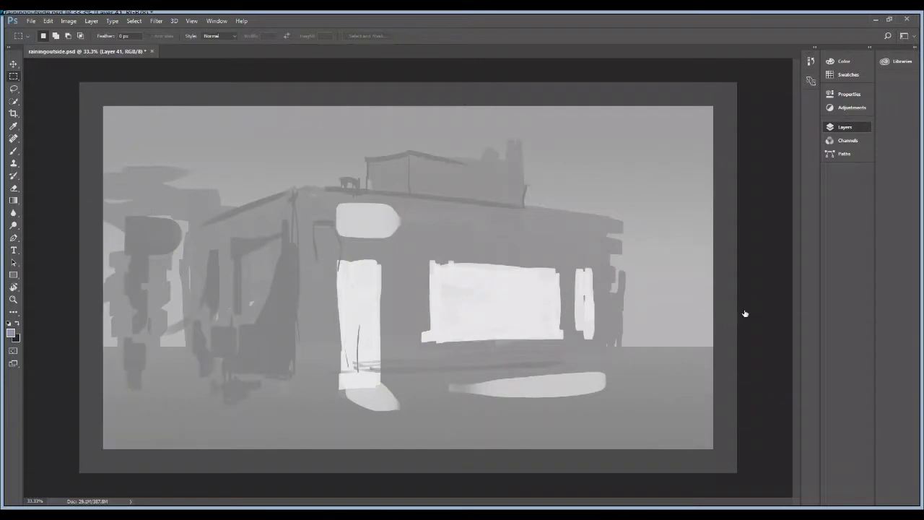
Hide the remaining light, shading and building layers to examine the background gradient and building silhouette
key("ctrl+comma")
key("ctrl+comma")
key("ctrl+comma")
key("ctrl+comma")
key("ctrl+comma")
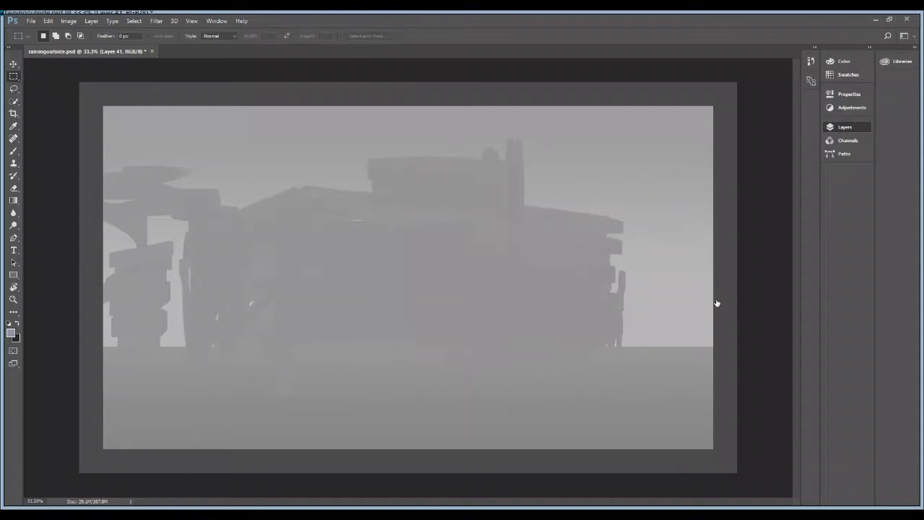
key("ctrl+comma")
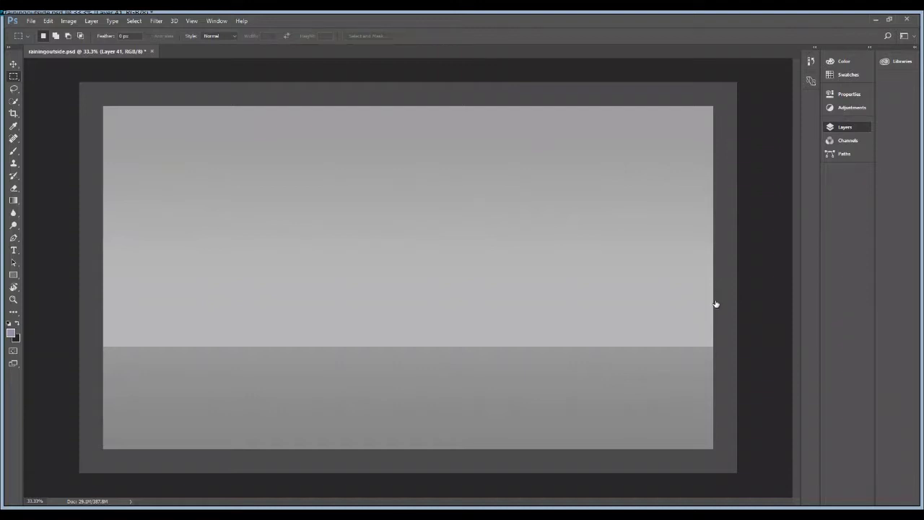
key("ctrl+comma")
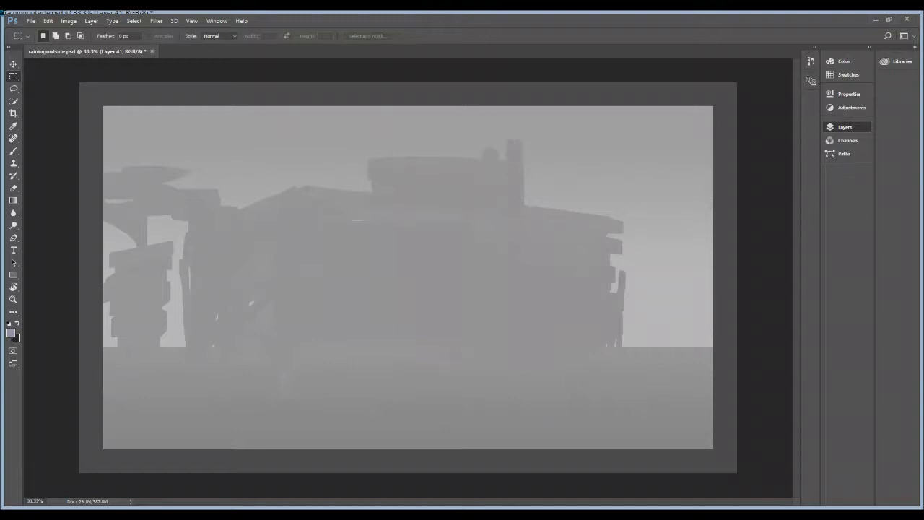
Examine the light patches, wall shading and foreground silhouettes by showing their layers in turn over the building
key("ctrl+z")
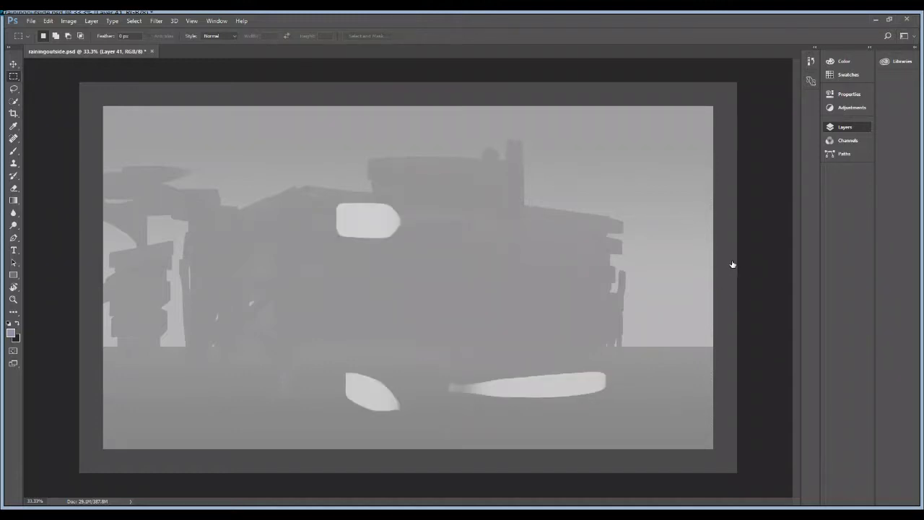
key("ctrl+shift+z")
key("ctrl+shift+z")
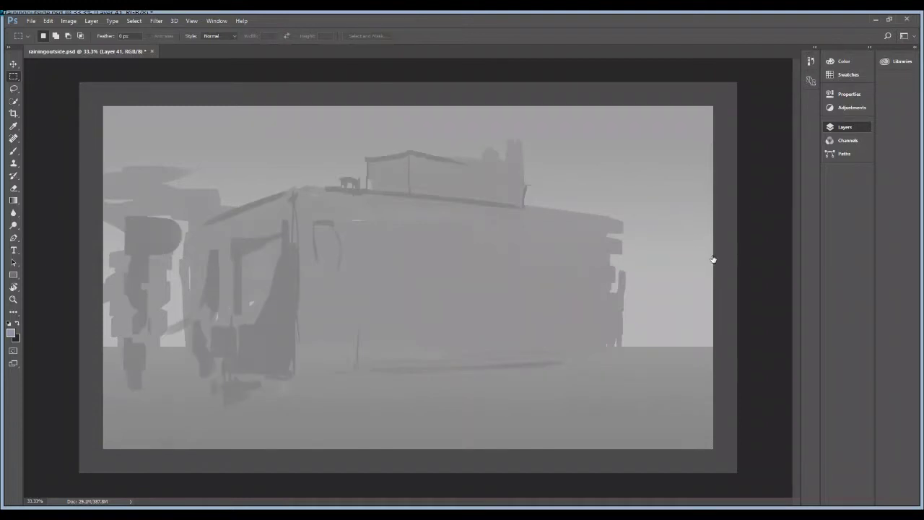
key("ctrl+shift+z")
key("ctrl+shift+z")
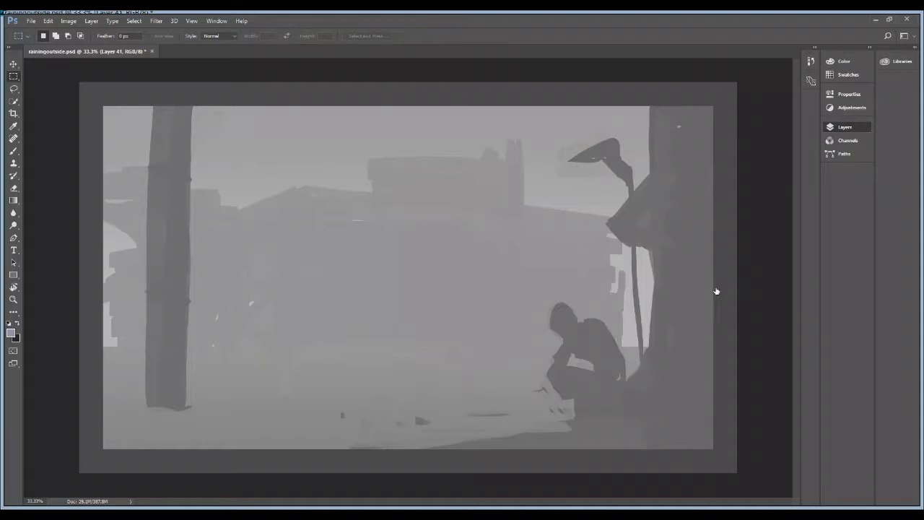
Check the composition with the line sketch shown, restoring the ground light patches, windows and wall shading
key("ctrl+z")
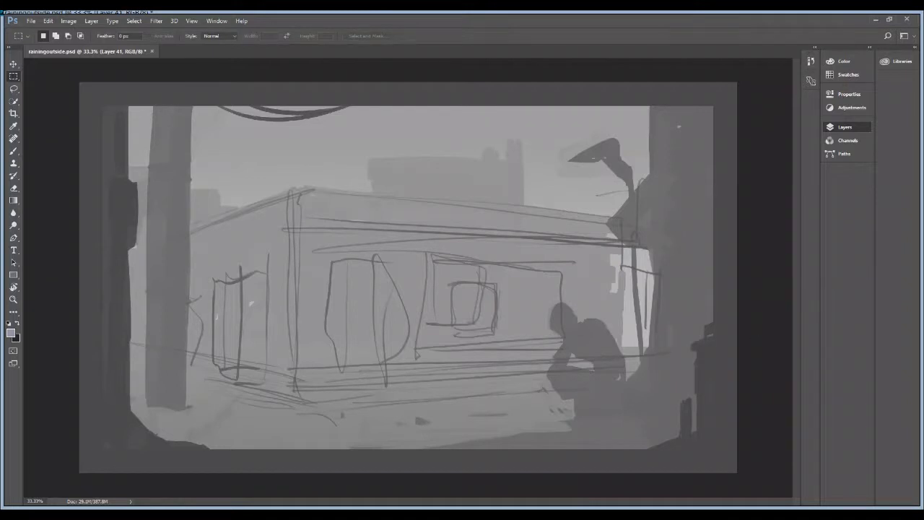
key("ctrl+z")
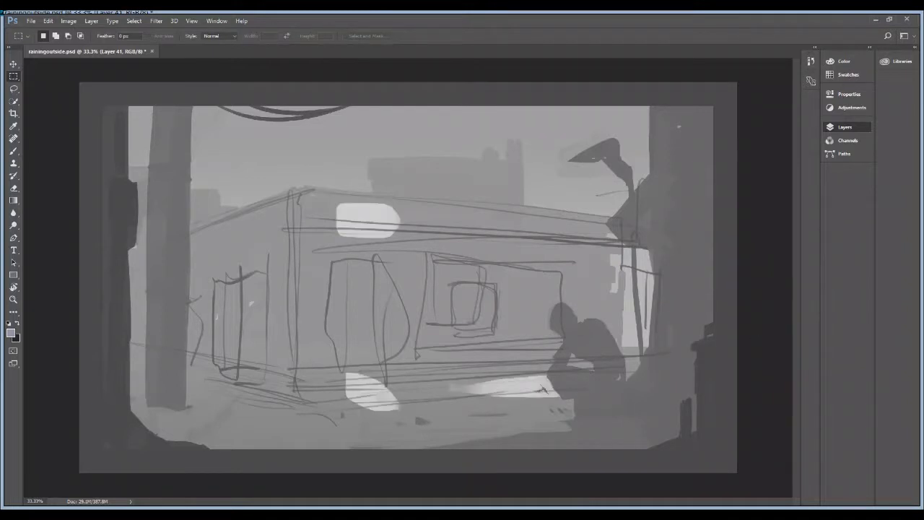
key("ctrl+alt+z")
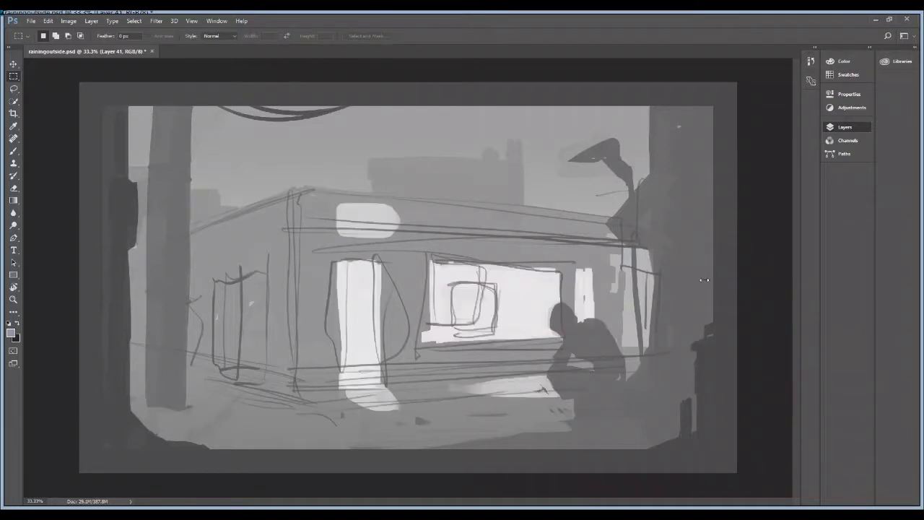
key("ctrl+shift+z")
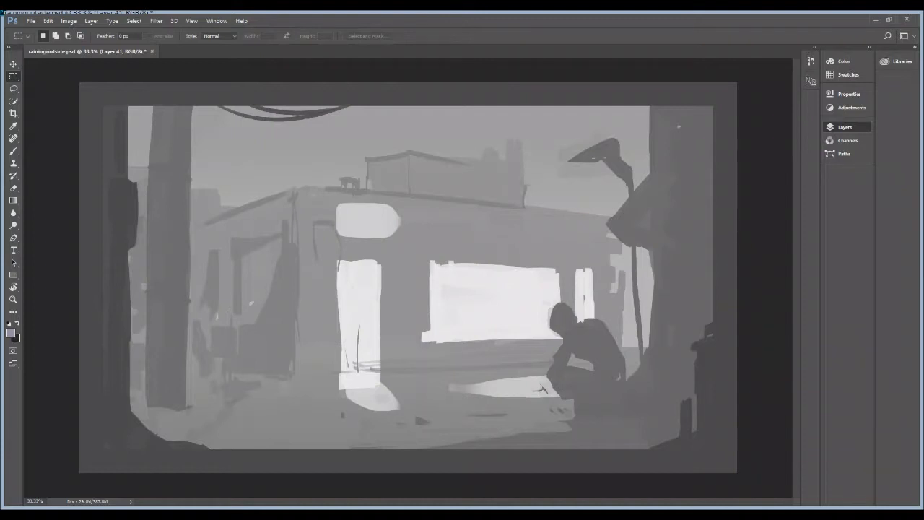
On a new layer, brush a shadow band above the large shop window and dark crossbars over the lit doorway
key("ctrl+shift+alt+n")
key("b")
left_click_drag(419, 243, 578, 246)
left_click_drag(338, 311, 382, 311)
left_click_drag(338, 372, 381, 372)
mouse_move(340, 320)
left_mouse_down()
mouse_move(380, 320)
mouse_move(357, 371)
left_mouse_up()
Paste the detailed crouching figure into the scene and scale it into place of the old figure silhouette
key("ctrl+shift+alt+n")
key("e")
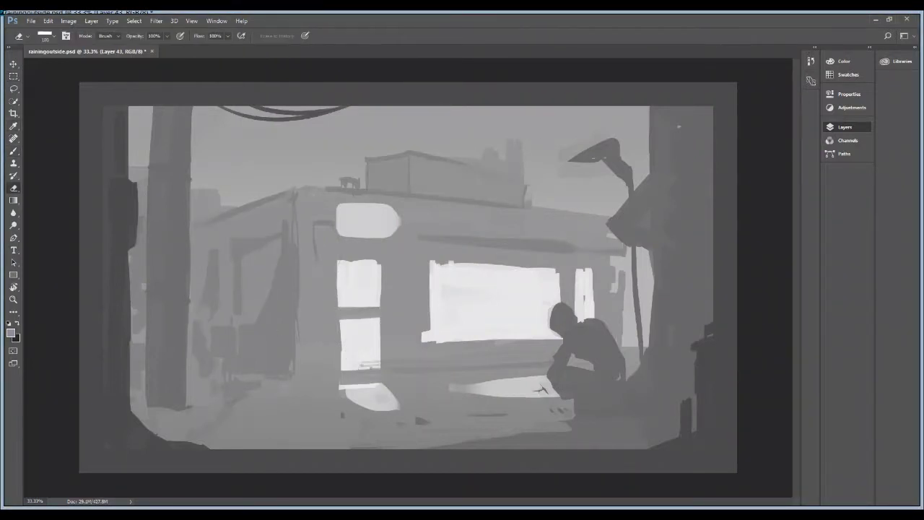
key("ctrl+v")
key("ctrl+t")
left_click_drag(484, 375, 606, 384)
Extend the awning on the building behind the figure, paint an overhang beside the pole, and add a ground shadow
key("b")
left_click_drag(628, 209, 586, 238)
key("ctrl+t")
key("Return")
key("ctrl+e")
key("b")
left_click_drag(627, 213, 574, 234)
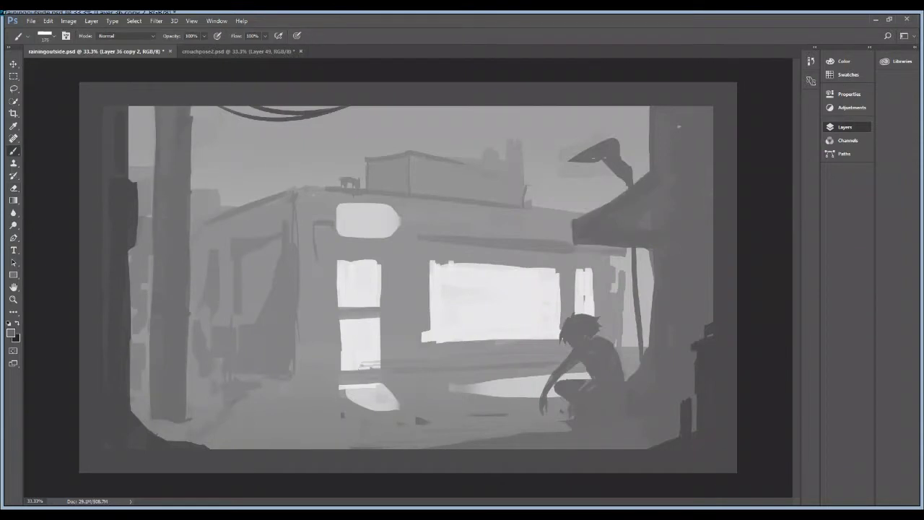
left_click_drag(142, 169, 151, 231)
left_click_drag(192, 406, 253, 426)
With a smaller brush on a new layer, sketch the figure's contours, the awning edge, a wall window and ground lines
key("bracketleft")
key("bracketleft")
key("bracketleft")
key("bracketleft")
key("bracketleft")
key("bracketleft")
key("bracketleft")
key("bracketleft")
key("bracketleft")
key("bracketleft")
key("ctrl+shift+alt+n")
left_click_drag(578, 365, 548, 393)
left_click_drag(627, 381, 585, 411)
left_click_drag(582, 250, 689, 249)
left_click_drag(577, 432, 679, 436)
left_click_drag(668, 275, 711, 318)
left_click_drag(556, 376, 578, 415)
left_click_drag(571, 318, 597, 341)
Paint a television with antennas and display silhouettes inside the large shop window
left_click_drag(453, 298, 454, 338)
mouse_move(435, 279)
left_mouse_down()
mouse_move(488, 334)
mouse_move(560, 334)
left_mouse_up()
left_click_drag(506, 296, 556, 338)
left_click_drag(433, 267, 556, 269)
On a new layer, paint light interior shapes inside the store's doorway
key("ctrl+shift+alt+n")
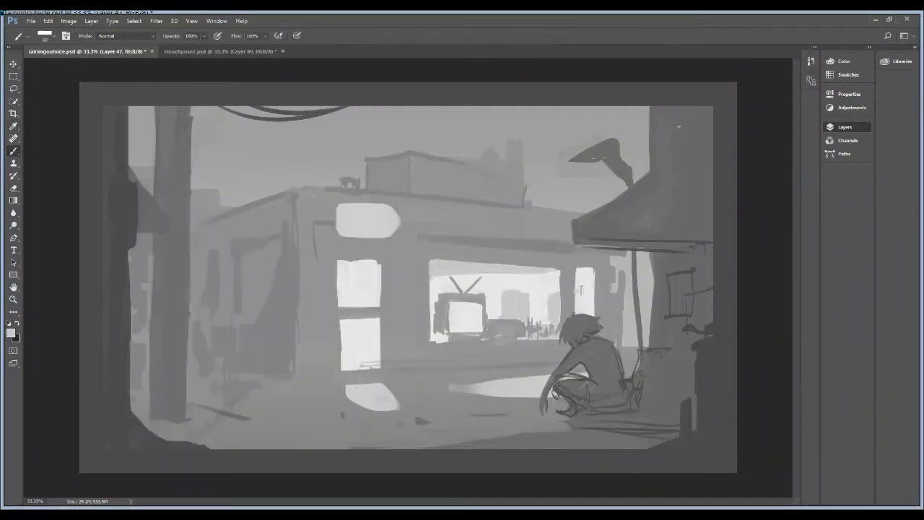
left_click_drag(368, 321, 375, 351)
mouse_move(357, 275)
left_mouse_down()
mouse_move(379, 307)
mouse_move(379, 286)
mouse_move(359, 303)
mouse_move(345, 361)
left_mouse_up()
Blend the rough sketch lines into the foreground silhouettes and darken the foreground values
key("e")
key("b")
key("alt+[")
key("ctrl+d")
key("alt+]")
key("m")
key("ctrl+alt+z")
key("ctrl+alt+z")
key("ctrl+alt+z")
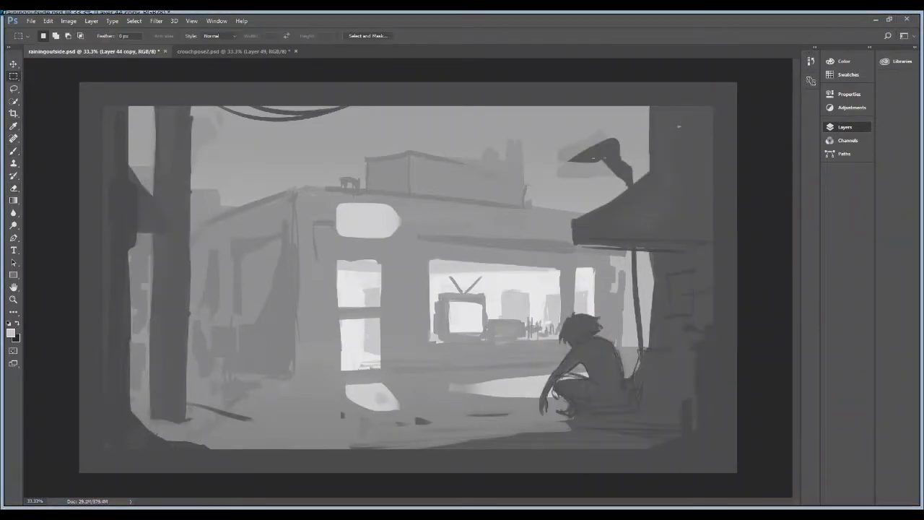
key("ctrl+alt+z")
key("e")
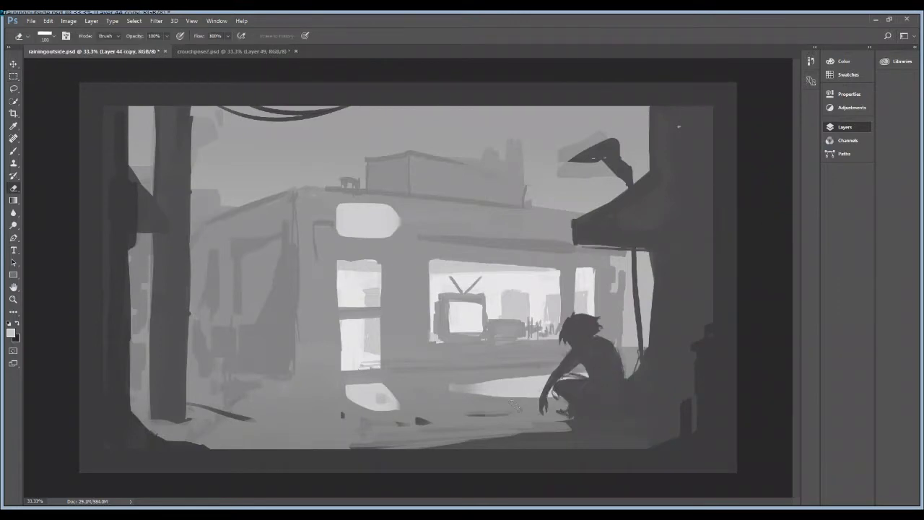
Clean the stray dark marks off the street in front of the store
key("ctrl+alt+z")
key("ctrl+alt+z")
key("ctrl+alt+z")
key("ctrl+alt+z")
key("ctrl+alt+z")
key("ctrl+alt+z")
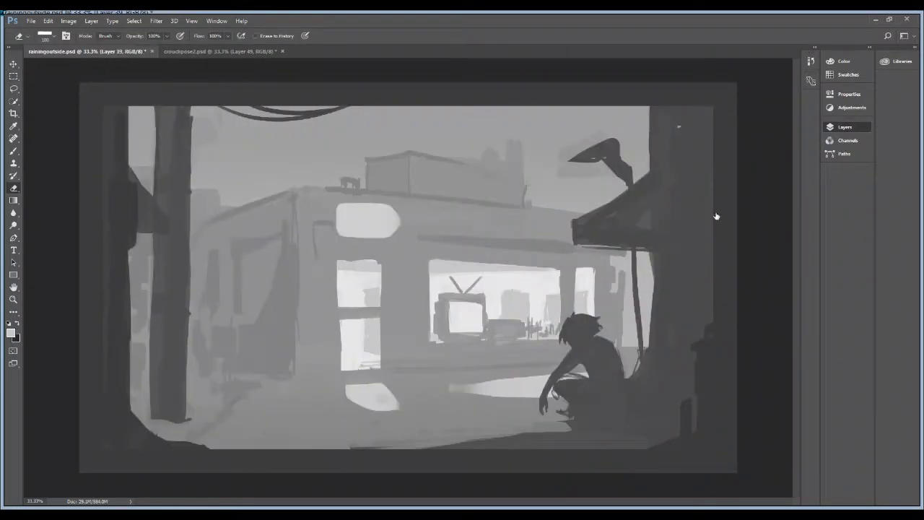
Extend the store's overhang toward the door and add thin antennas at the roof corner
key("b")
key("ctrl+shift+z")
key("ctrl+shift+z")
key("ctrl+shift+z")
key("ctrl+shift+z")
key("ctrl+shift+z")
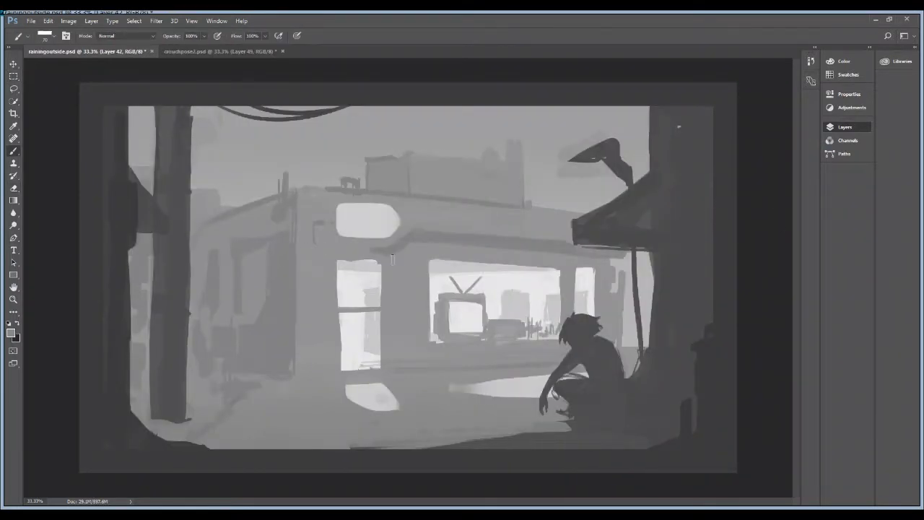
Finish the overhang above the door and block in the lit curb along the store front
key("ctrl+alt+z")
key("ctrl+alt+z")
key("ctrl+alt+z")
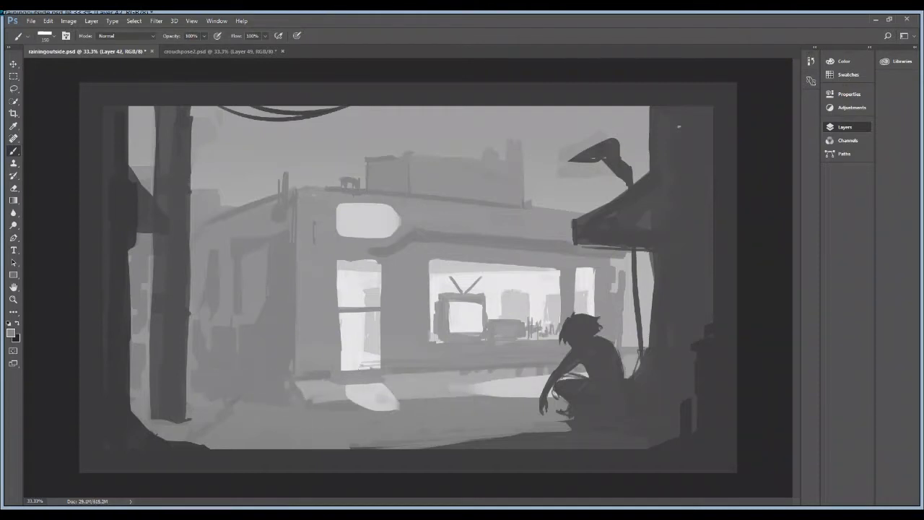
Show the lit corner store reference over the painting to study its lighting and values
key("e")
key("ctrl+alt+z")
key("ctrl+alt+z")
key("ctrl+alt+z")
key("ctrl+shift+z")
key("ctrl+shift+z")
key("ctrl+shift+z")
key("ctrl+shift+z")
key("ctrl+shift+z")
key("ctrl+shift+z")
key("ctrl+shift+z")
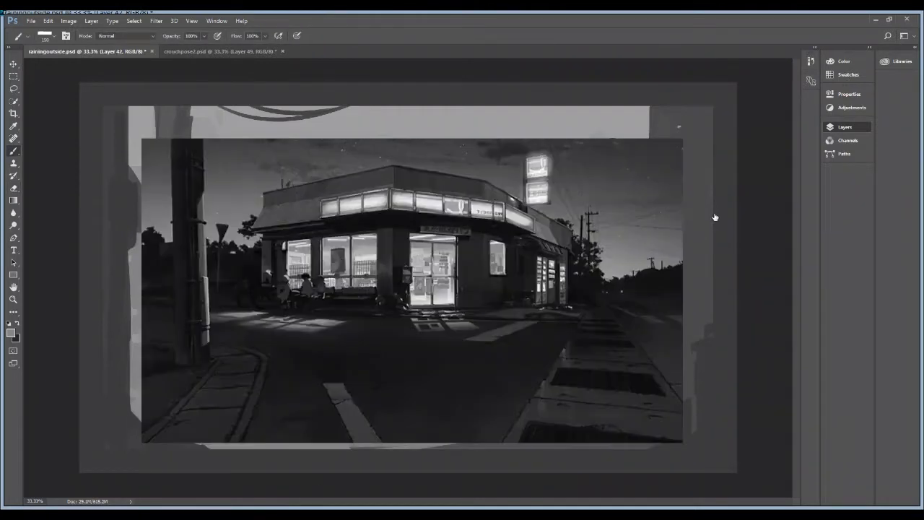
Hide the reference and paint a small light poster on the store's side wall
key("i")
key("b")
key("ctrl+alt+z")
key("ctrl+alt+z")
key("ctrl+alt+z")
key("ctrl+alt+z")
key("ctrl+alt+z")
key("ctrl+alt+z")
key("ctrl+alt+z")
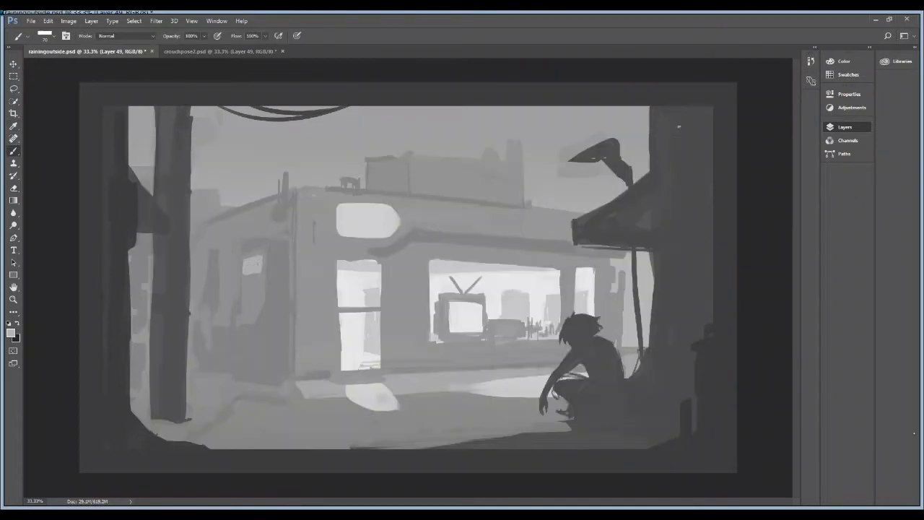
Remove the side wall's light patch and rework the street shading with the dark building beside the pole hidden
key("ctrl+shift+z")
key("ctrl+shift+z")
key("ctrl+shift+z")
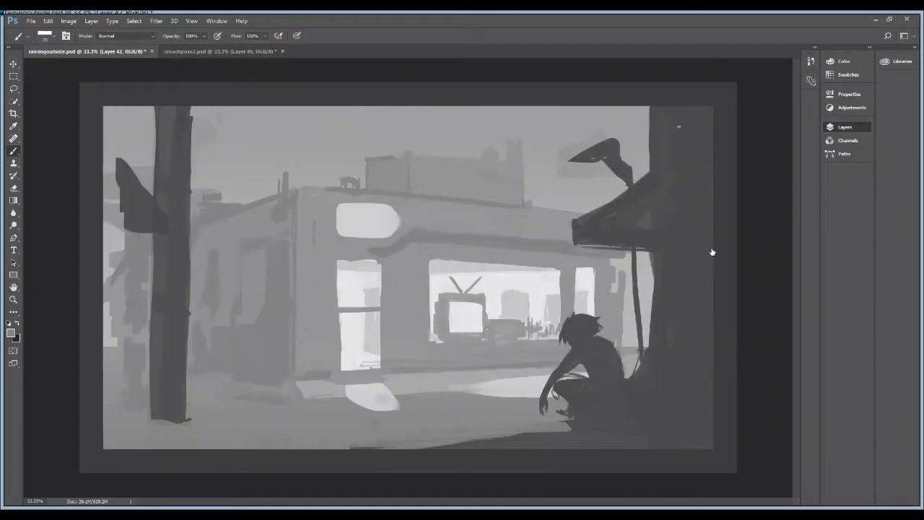
Show the hidden foreground building, add an M logo to the store sign, and paint window reflections on the wet street
key("e")
key("ctrl+shift+z")
key("ctrl+shift+z")
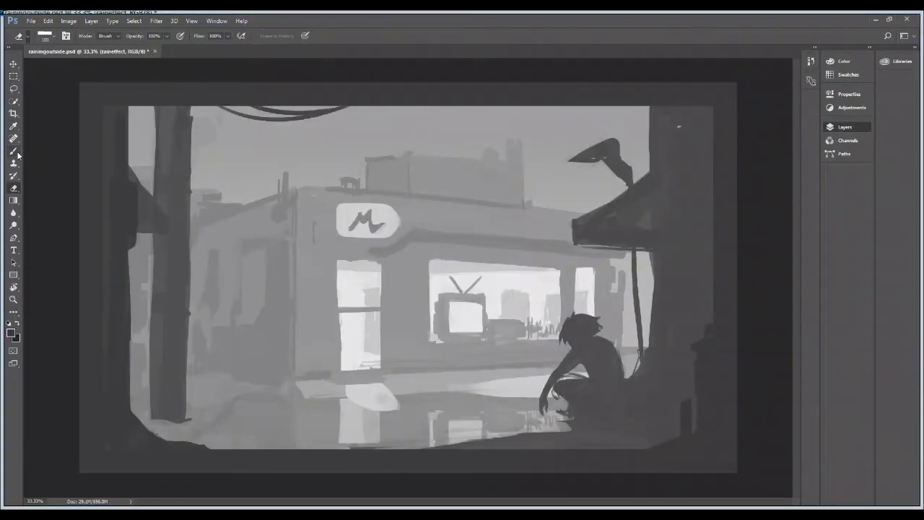
On the raineffect layer, brush a soft white glow around the street lamp in Normal mode at 10% flow
key("b")
key("shift+1")
key("period")
key("shift+alt+p")
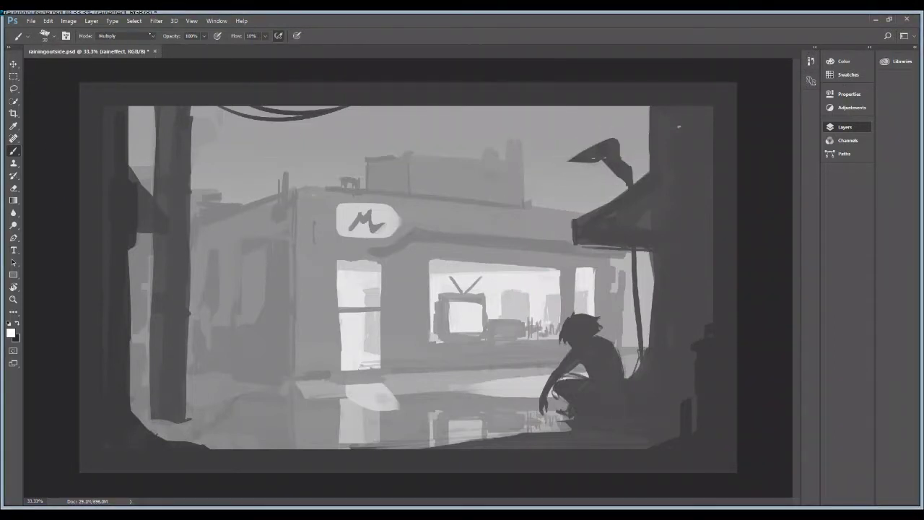
left_click_drag(627, 160, 554, 159)
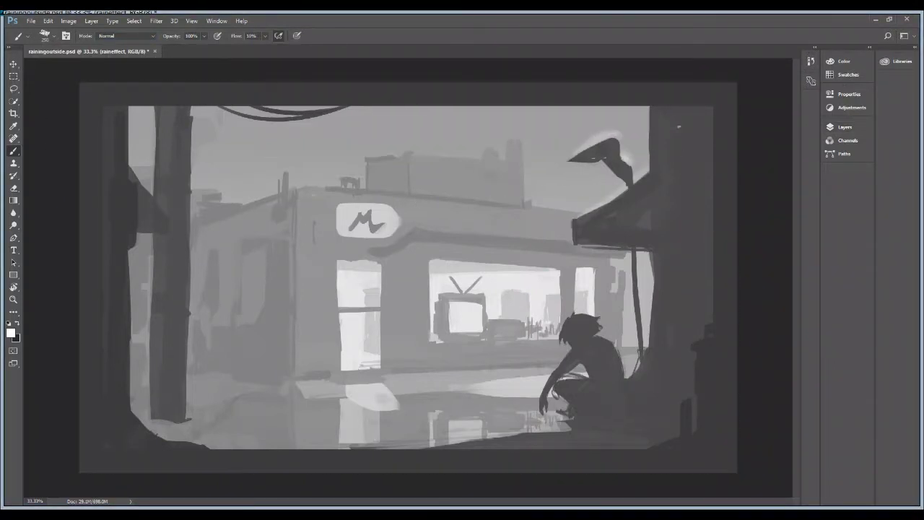
Brush rain-splash highlights along the edges of the awnings, pole and crouching figure, and clean them with the Eraser
key("ctrl+z")
key("shift+ctrl+alt+n")
key("l")
mouse_move(186, 419)
left_mouse_down()
mouse_move(193, 90)
mouse_move(137, 83)
left_mouse_up()
key("b")
key("shift+ctrl+alt+n")
key("ctrl+a")
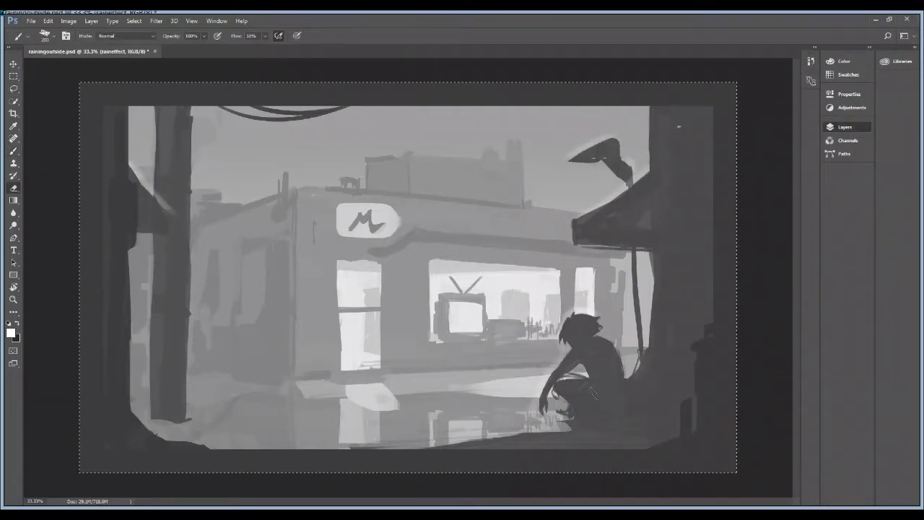
key("e")
key("alt+bracketright")
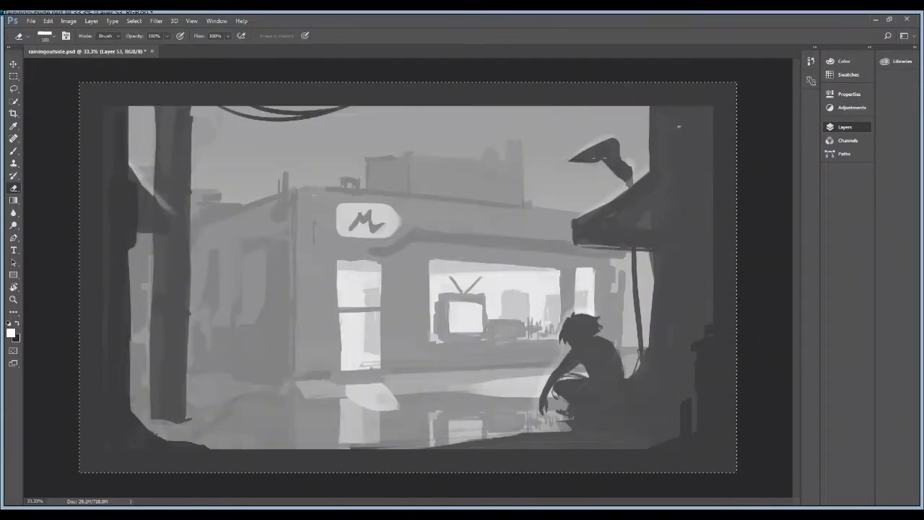
On a new layer, outline the background building behind the store and brush faint light mist along the roofline
key("ctrl+d")
key("shift+ctrl+alt+n")
key("l")
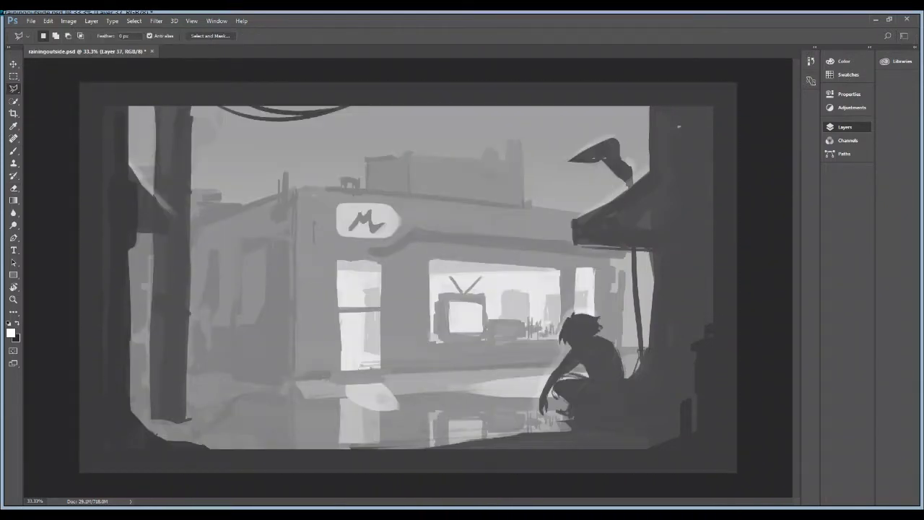
left_click(332, 176)
left_click(553, 209)
left_click(553, 124)
left_click(374, 124)
left_click(332, 176)
key("ctrl+d")
key("b")
left_click_drag(592, 202, 471, 199)
left_click_drag(293, 184, 554, 196)
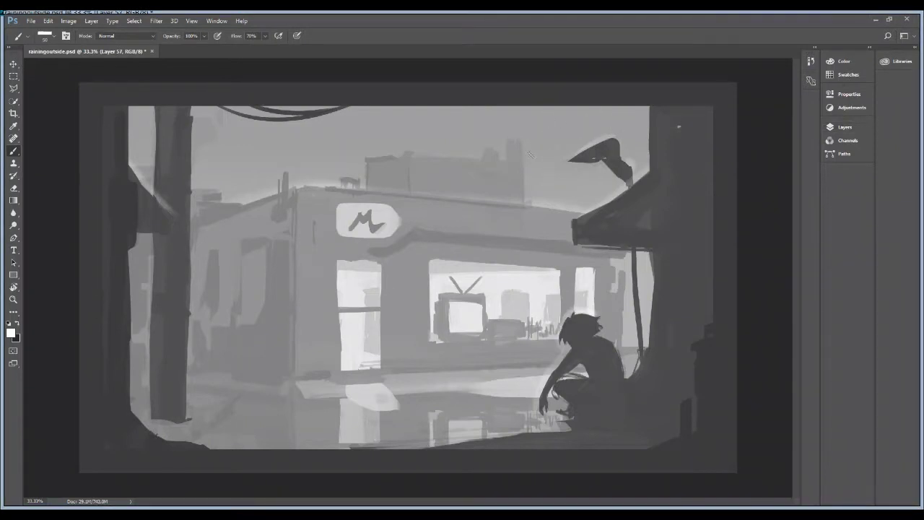
Brush a few thin slanted white rain streaks over the sky and the store's roofline
left_click_drag(588, 110, 573, 145)
left_click_drag(488, 174, 471, 208)
left_click_drag(523, 178, 499, 244)
On a new layer, paint larger slanted rain streaks across the sky, the store front and the street with a bigger brush
key("ctrl+shift+alt+n")
key("bracketright")
key("bracketright")
left_click_drag(431, 121, 412, 172)
left_click_drag(155, 107, 140, 162)
left_click_drag(433, 173, 405, 233)
left_click_drag(484, 187, 461, 241)
left_click_drag(259, 230, 220, 322)
left_click_drag(266, 312, 221, 384)
left_click_drag(318, 316, 286, 379)
left_click_drag(410, 209, 384, 263)
On another new layer, dab small white raindrop splashes on the wet street with a much smaller brush
key("ctrl+shift+alt+n")
key("bracketleft")
key("bracketleft")
key("bracketleft")
key("bracketleft")
key("bracketleft")
key("bracketleft")
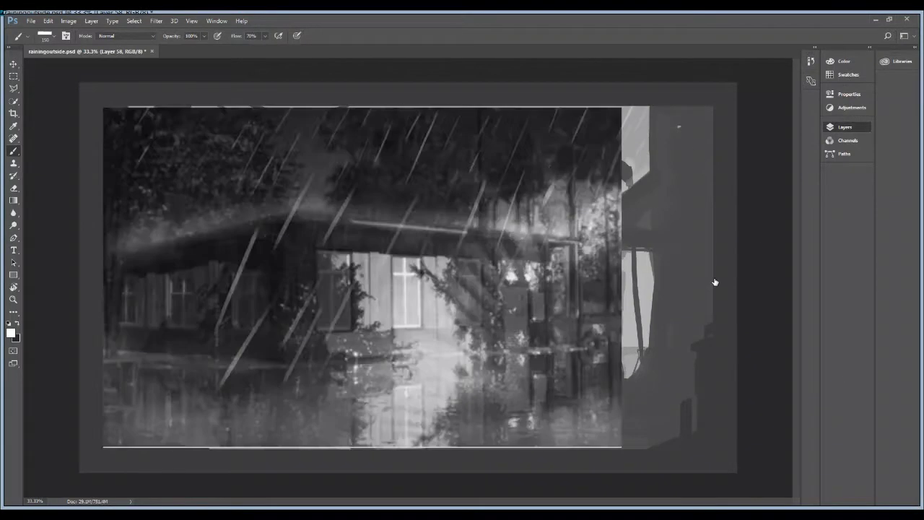
left_click(212, 395)
left_click(311, 391)
key("bracketleft")
key("bracketleft")
key("bracketleft")
key("bracketleft")
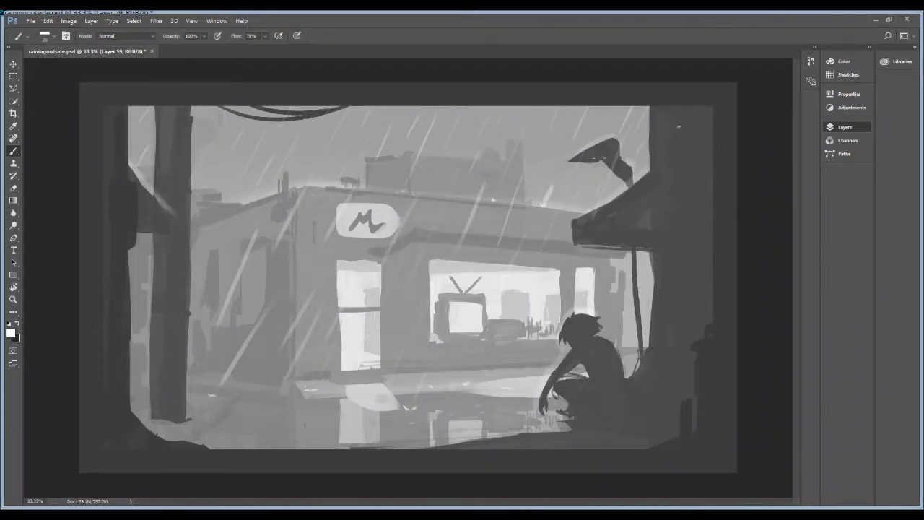
Enlarge the brush, then group the selected rain layers and merge them
key("bracketright")
key("bracketright")
key("bracketright")
key("bracketright")
key("bracketright")
key("ctrl+g")
key("ctrl+e")
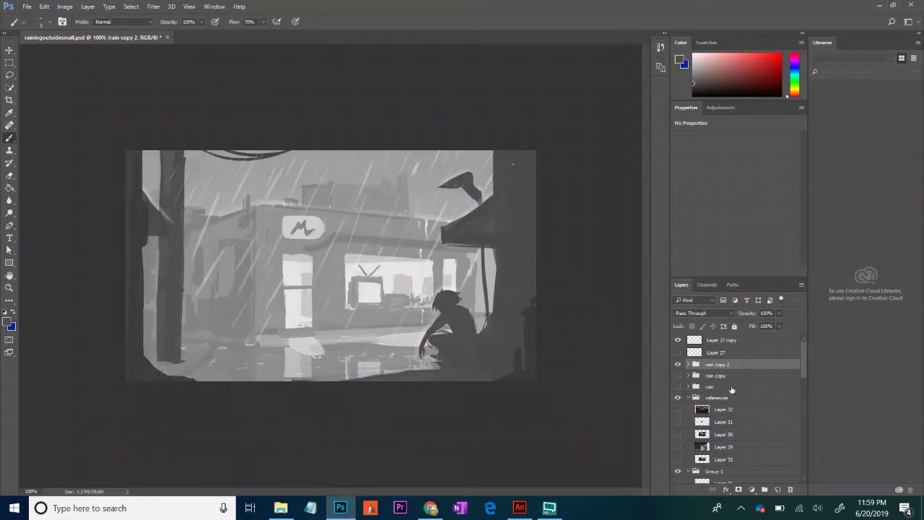
Show the rain, rain copy and rain copy 2 groups one at a time to compare the rain frames
scroll(766, 391, "down", 2)
scroll(766, 391, "down", 1)
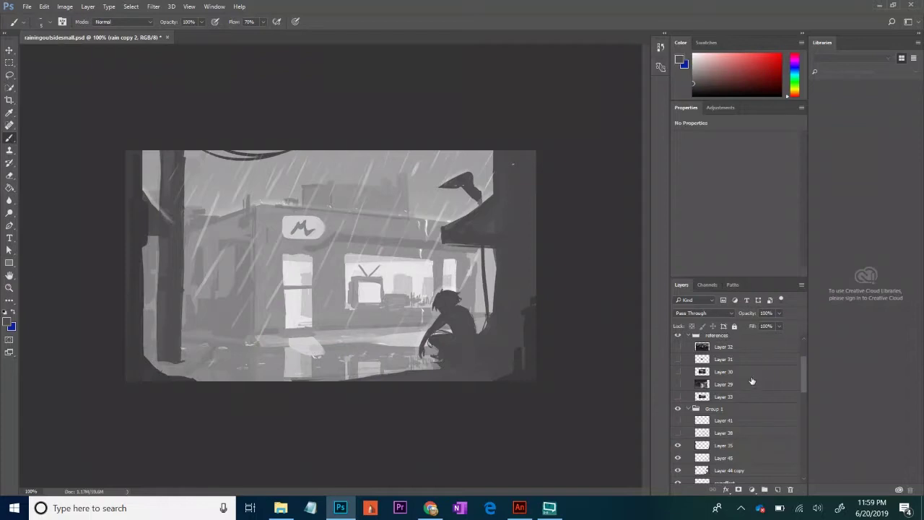
scroll(752, 380, "up", 2)
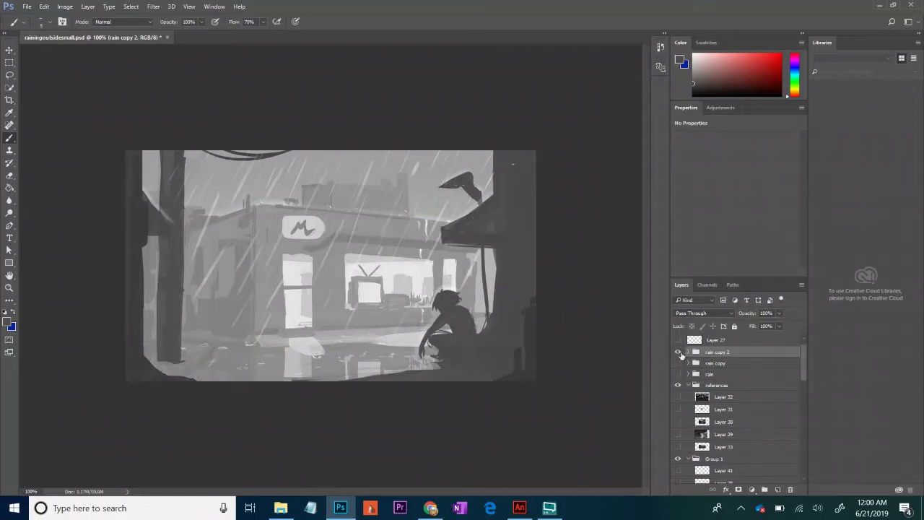
left_click(678, 352)
left_click(678, 375)
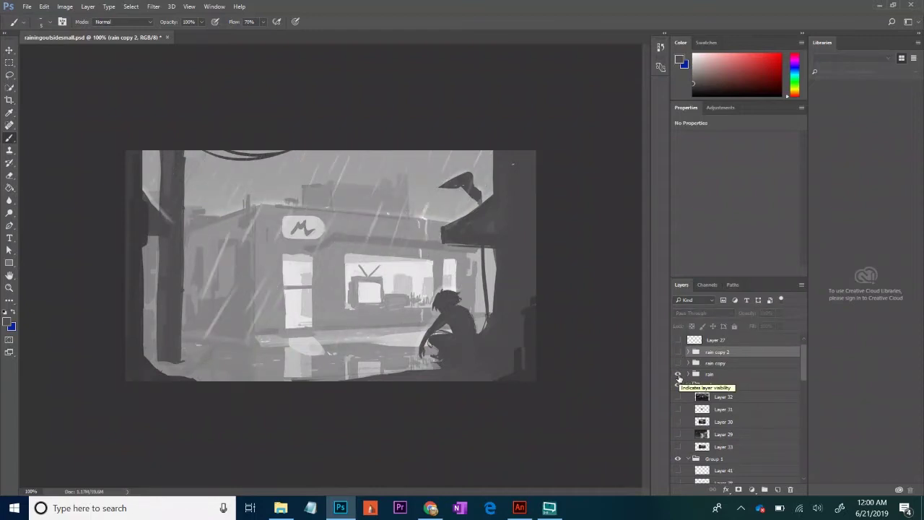
left_click(678, 375)
left_click(678, 363)
left_click(677, 363)
left_click(678, 352)
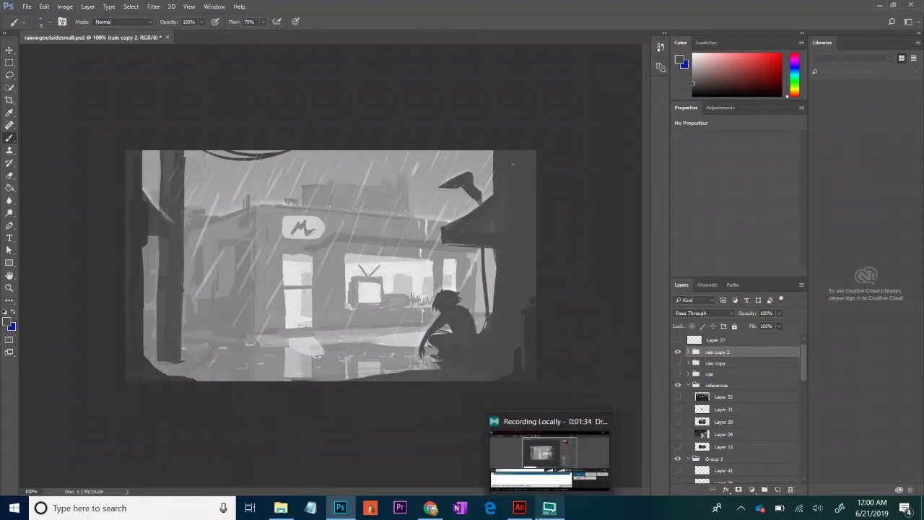
Switch to Adobe Animate, play the rain animation in the timeline from frame 1, and view the looping version in Chrome
left_click(526, 509)
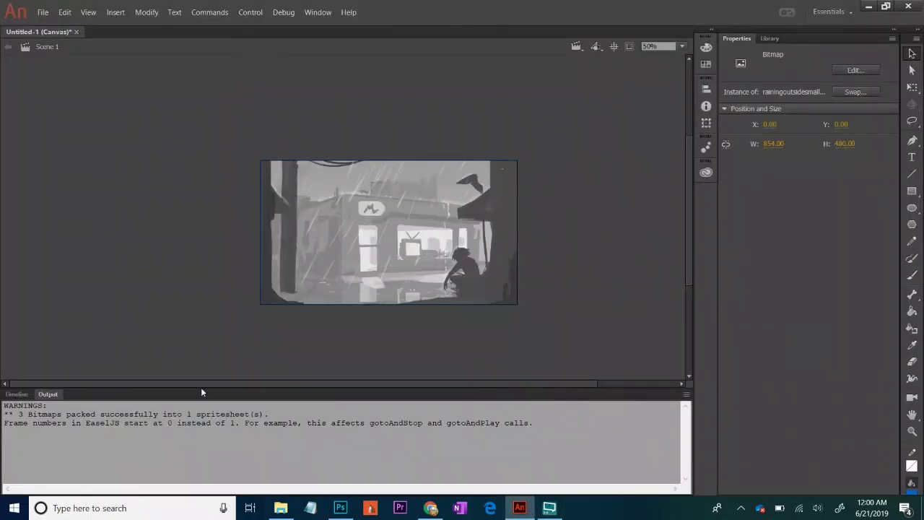
left_click(16, 394)
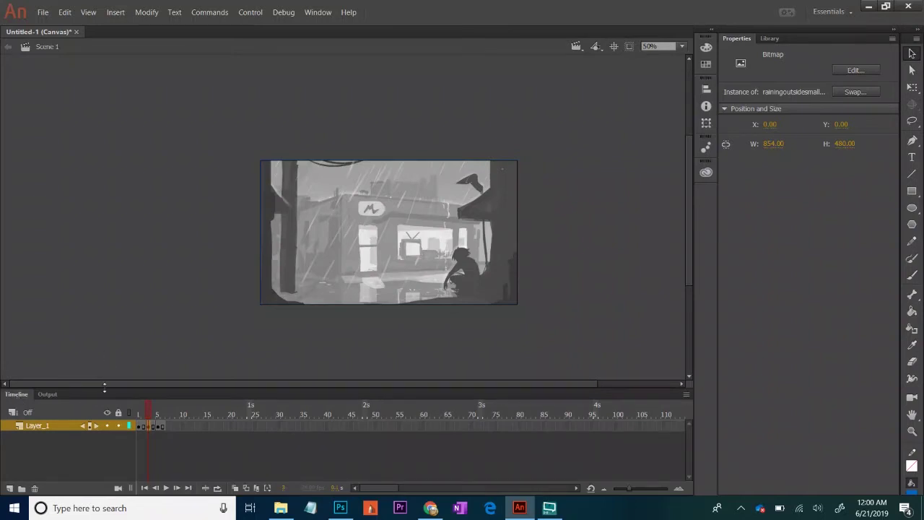
left_click(140, 414)
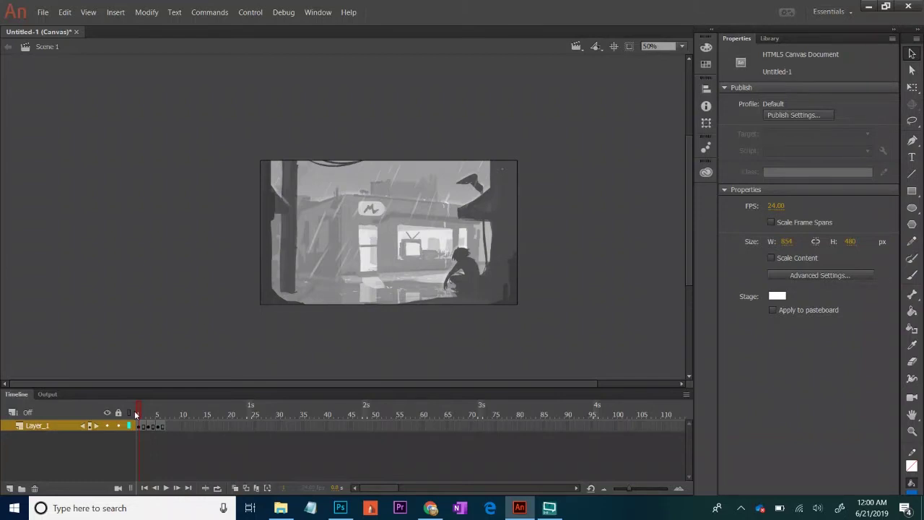
key("Return")
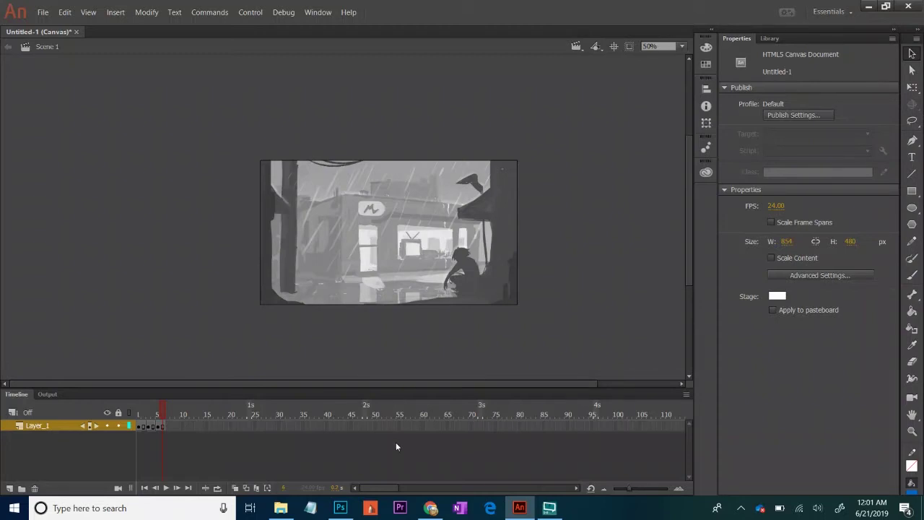
left_click(432, 509)
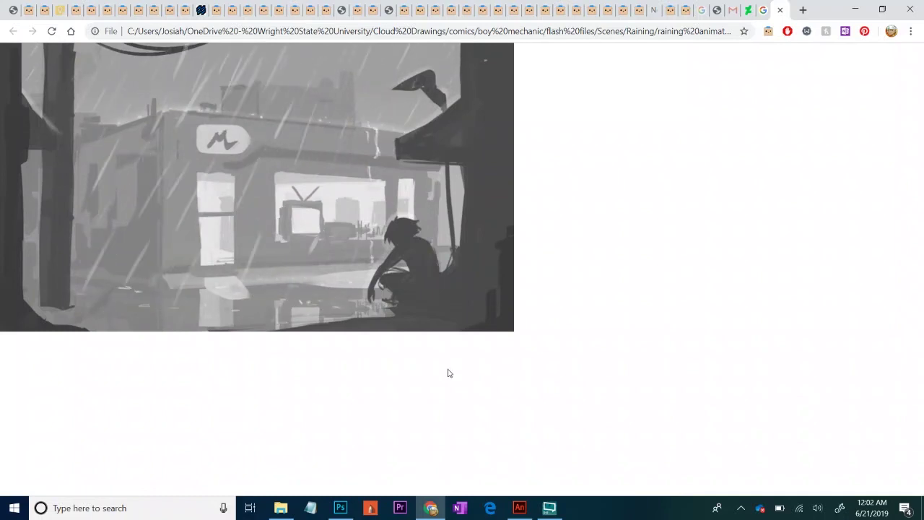
left_click(548, 509)
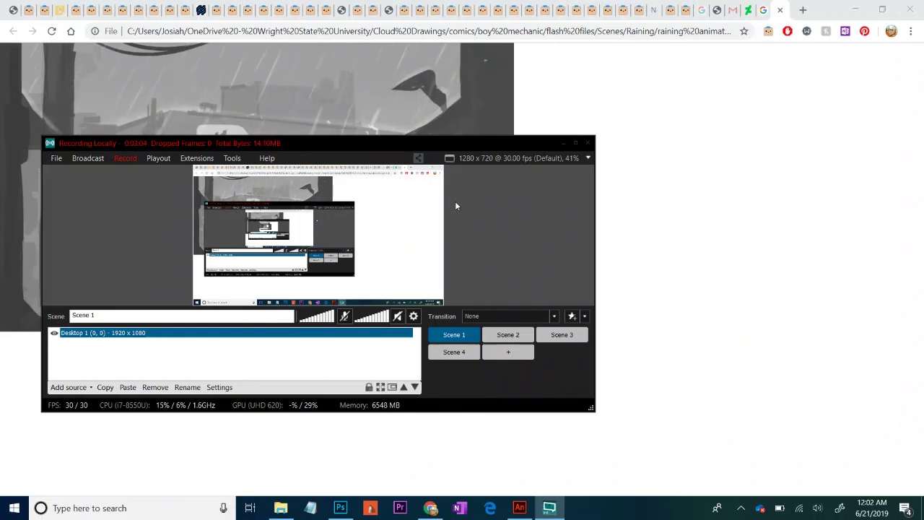
left_click(130, 161)
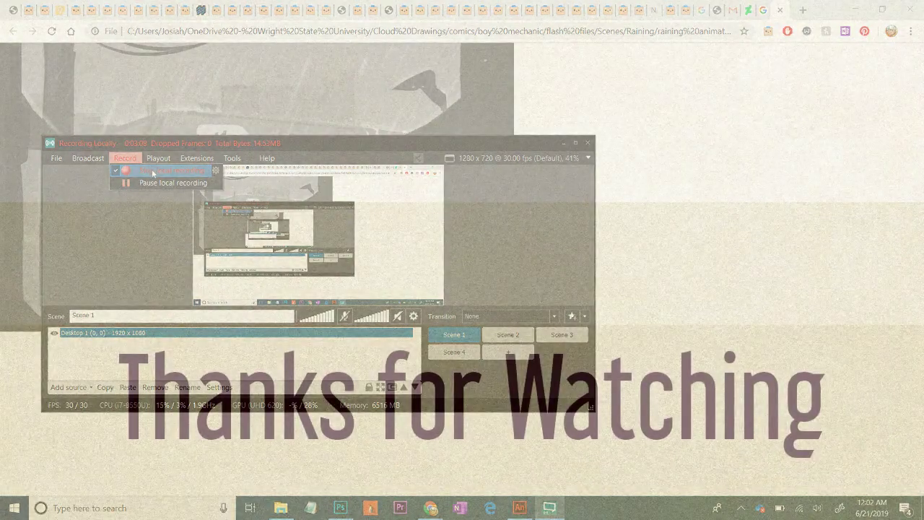